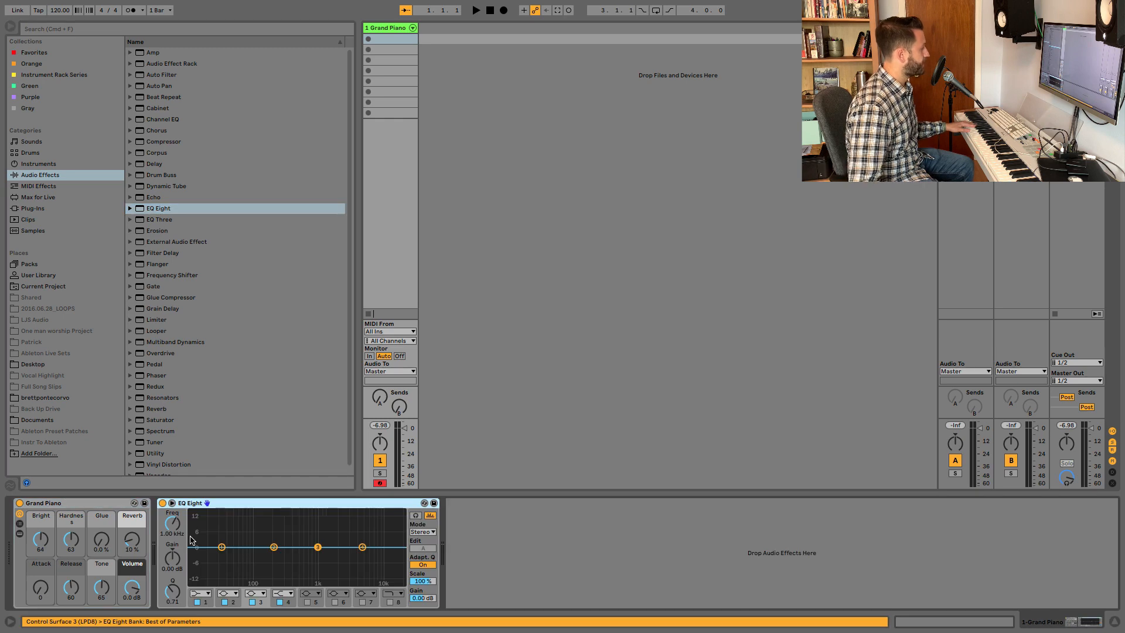
- Set EQ Eight's band 1 to a low-cut filter at 90 Hz and compare the sound with the EQ bypassed
left_click(211, 593)
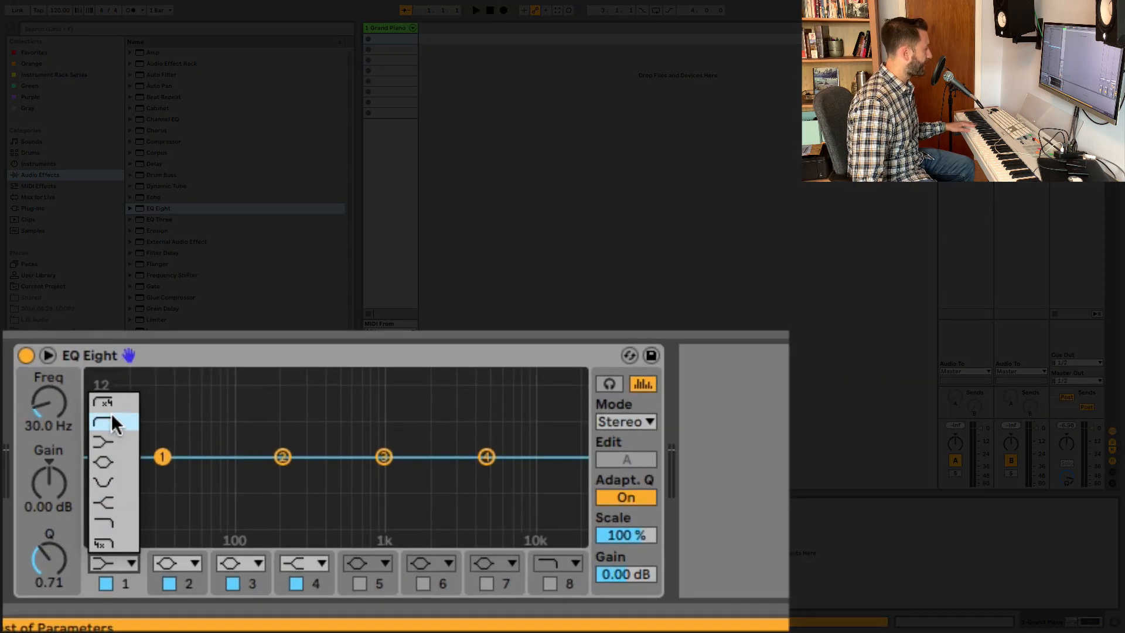
left_click(112, 417)
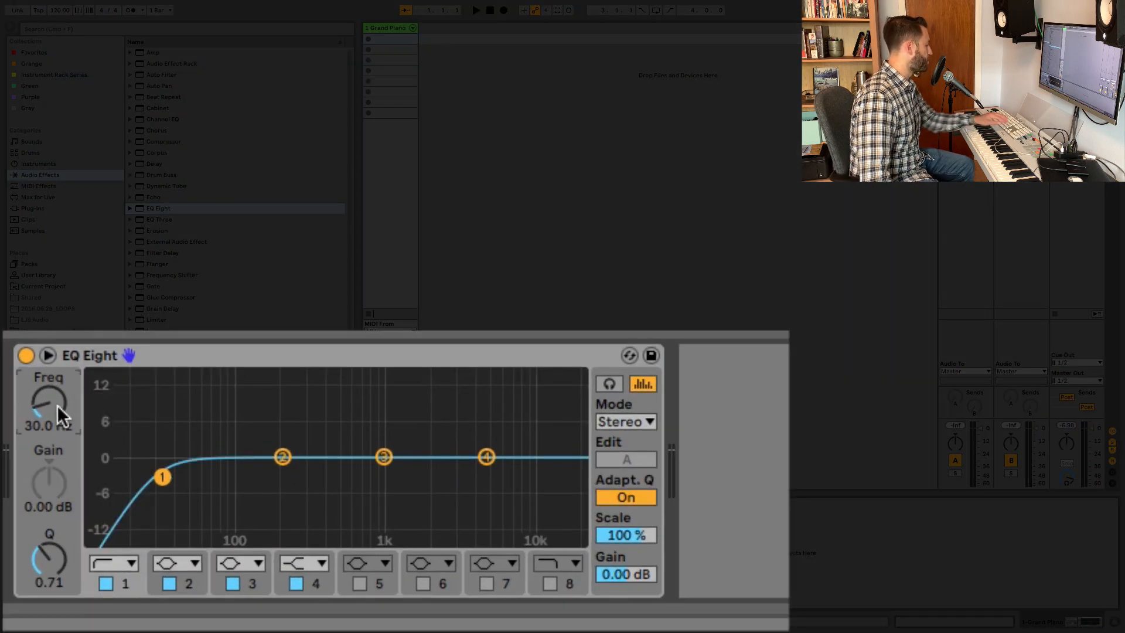
type("90")
key("Return")
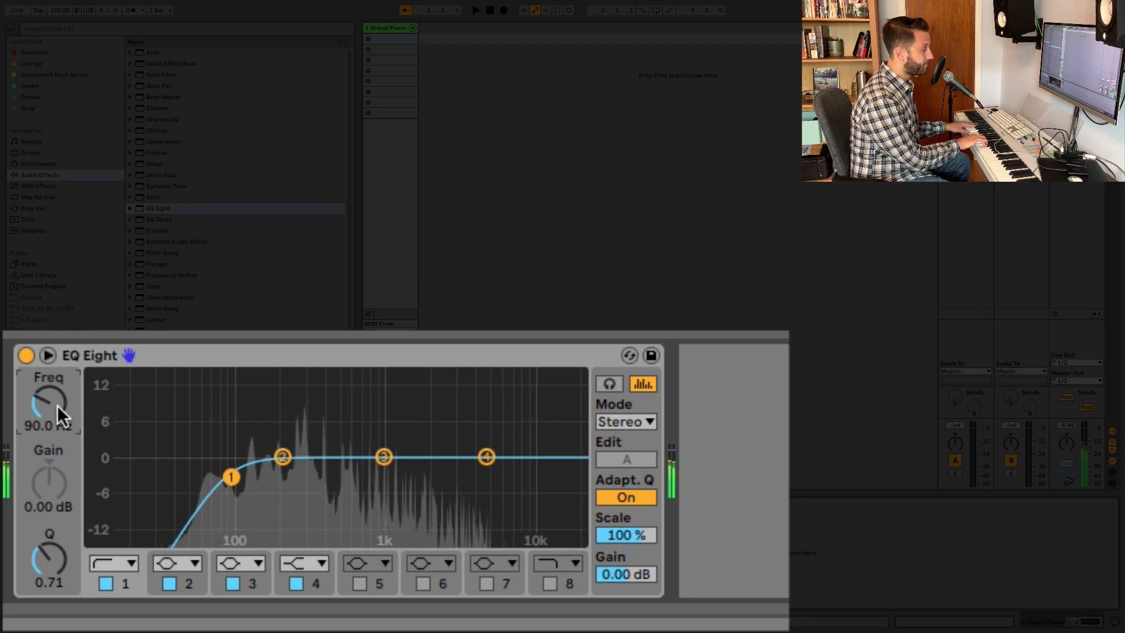
left_click(26, 355)
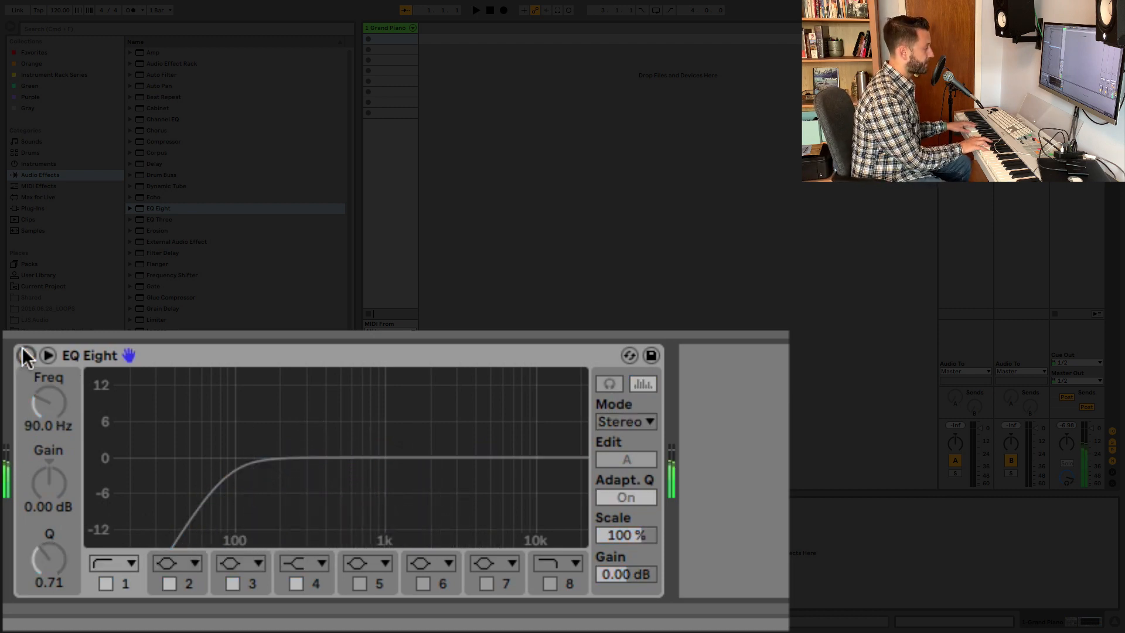
left_click(23, 350)
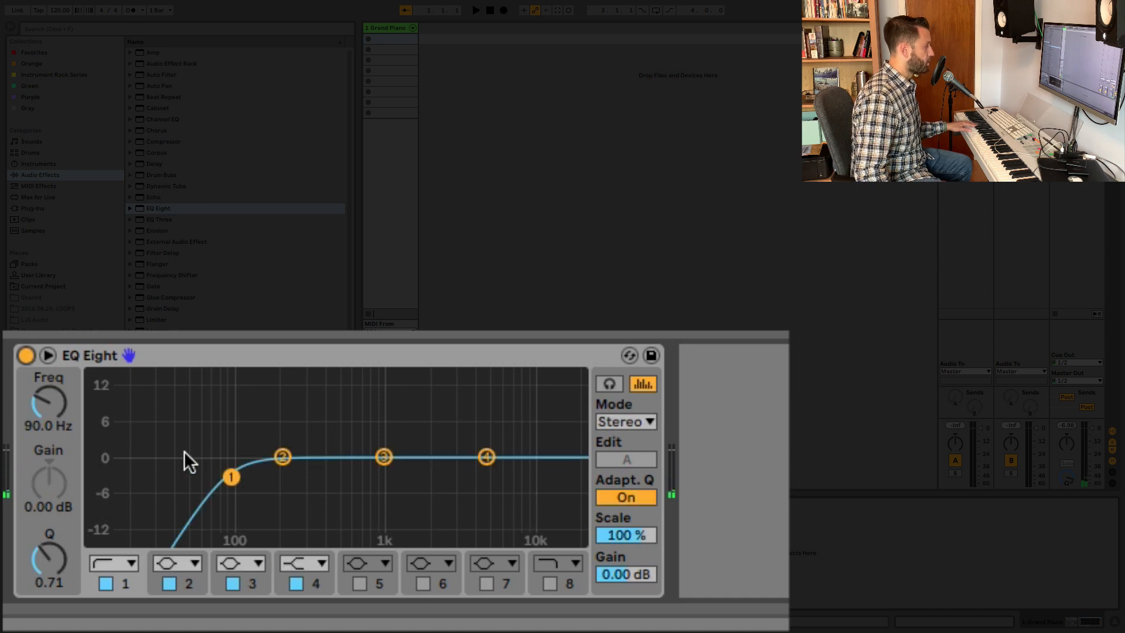
- Set EQ band 2 to 325 Hz with 1.00 dB gain and Q 0.54, comparing against the bypassed EQ
left_click(283, 458)
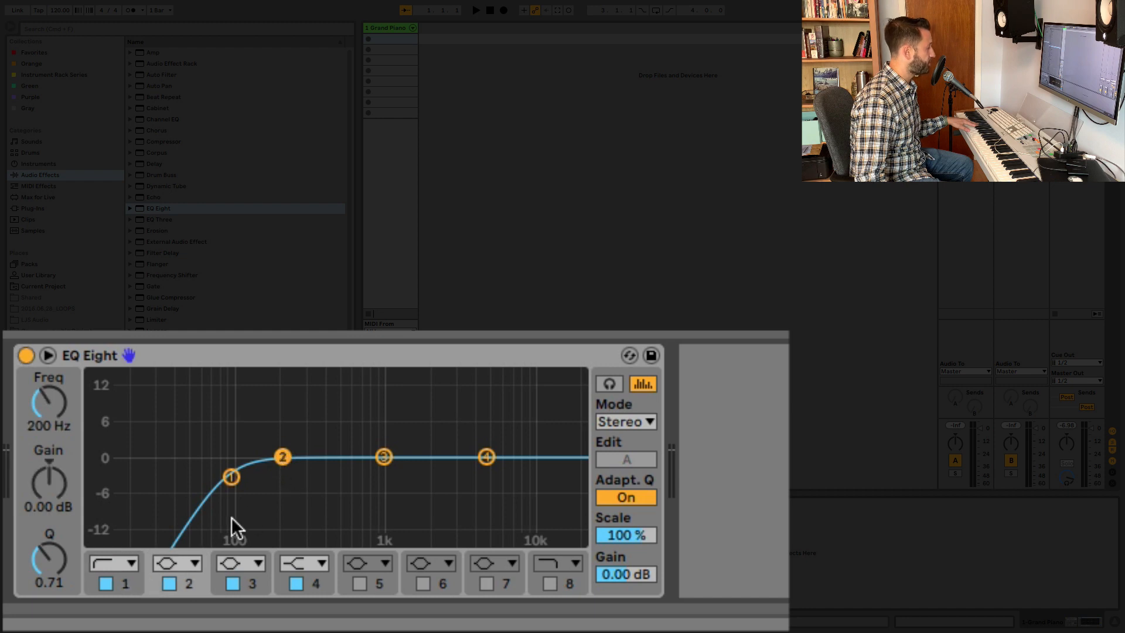
left_click_drag(283, 457, 312, 457)
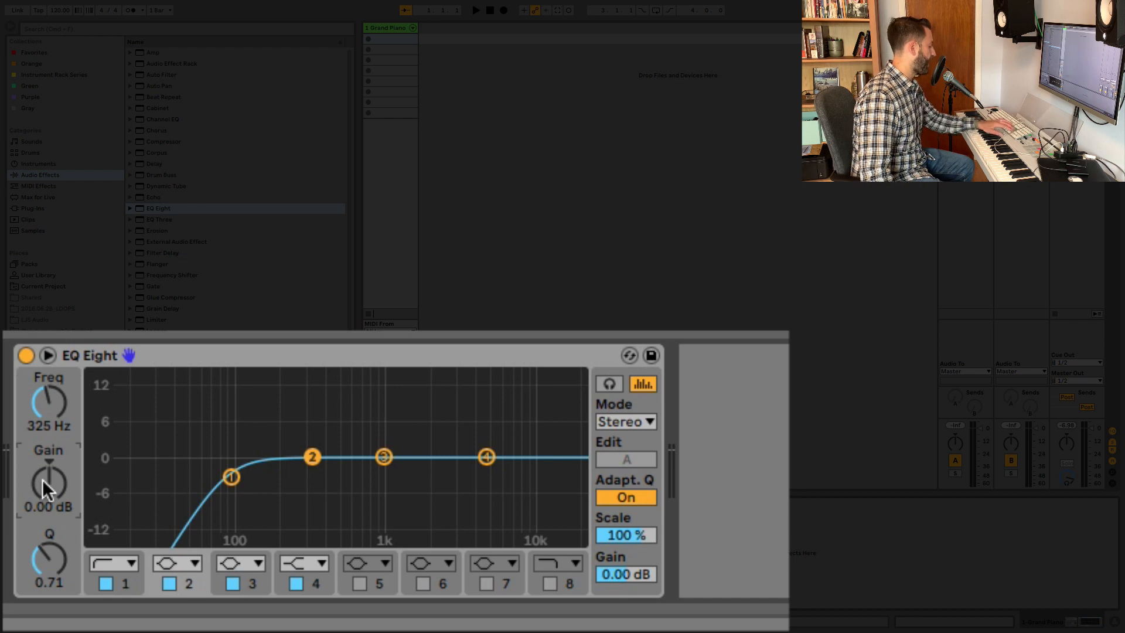
left_click_drag(43, 480, 42, 479)
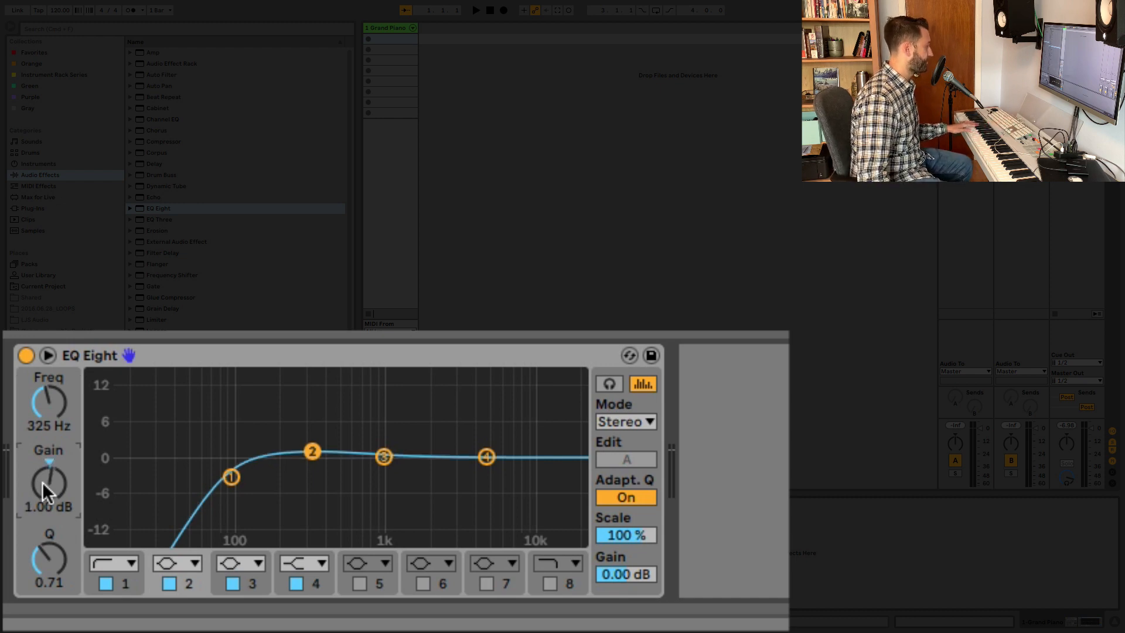
left_click_drag(58, 557, 58, 565)
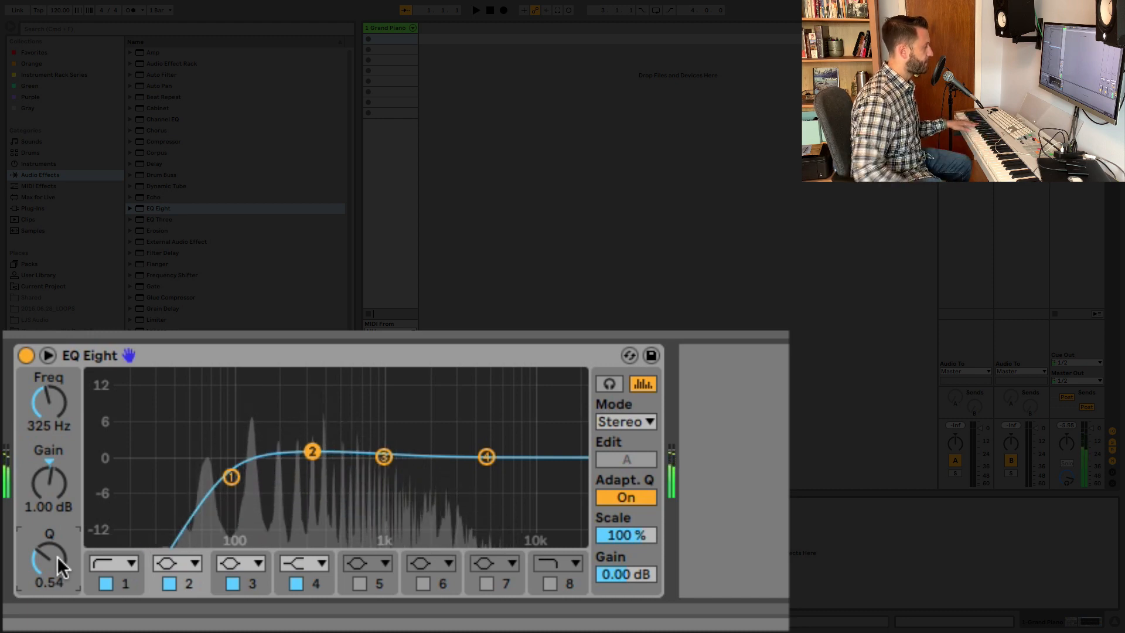
left_click(29, 352)
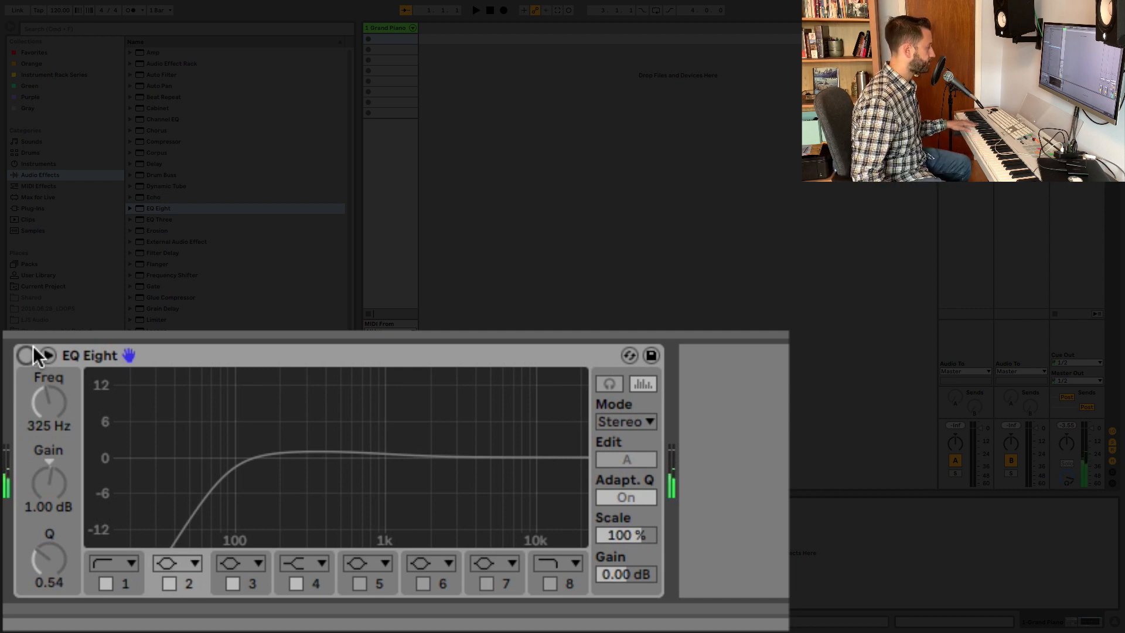
left_click(25, 354)
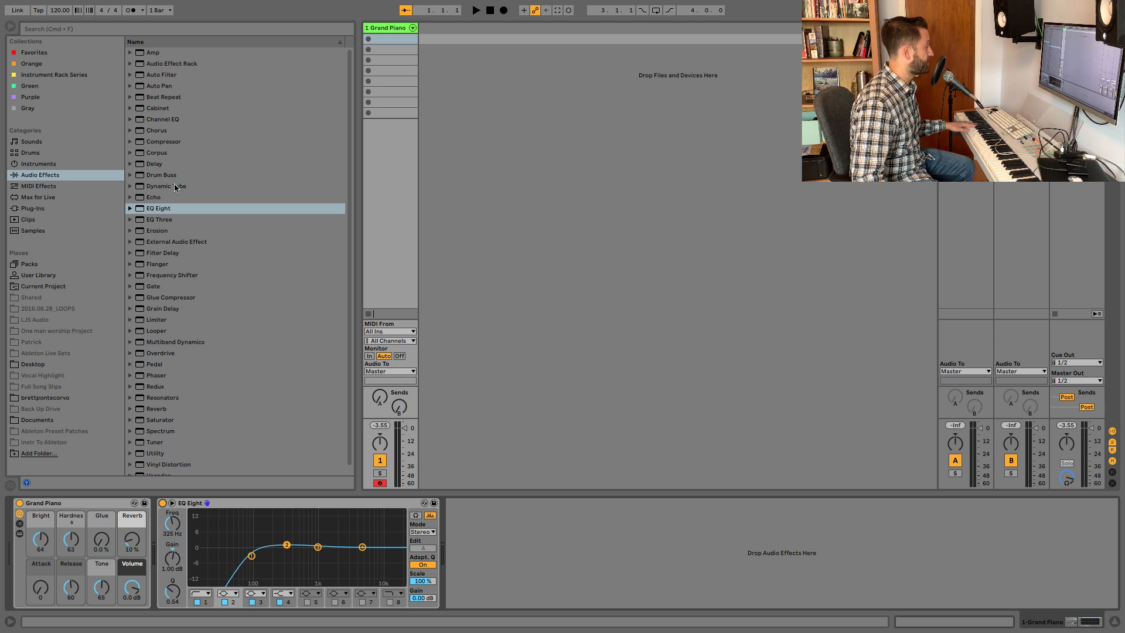
- Add a Glue Compressor after EQ Eight and set its release to 1.2
left_click(165, 142)
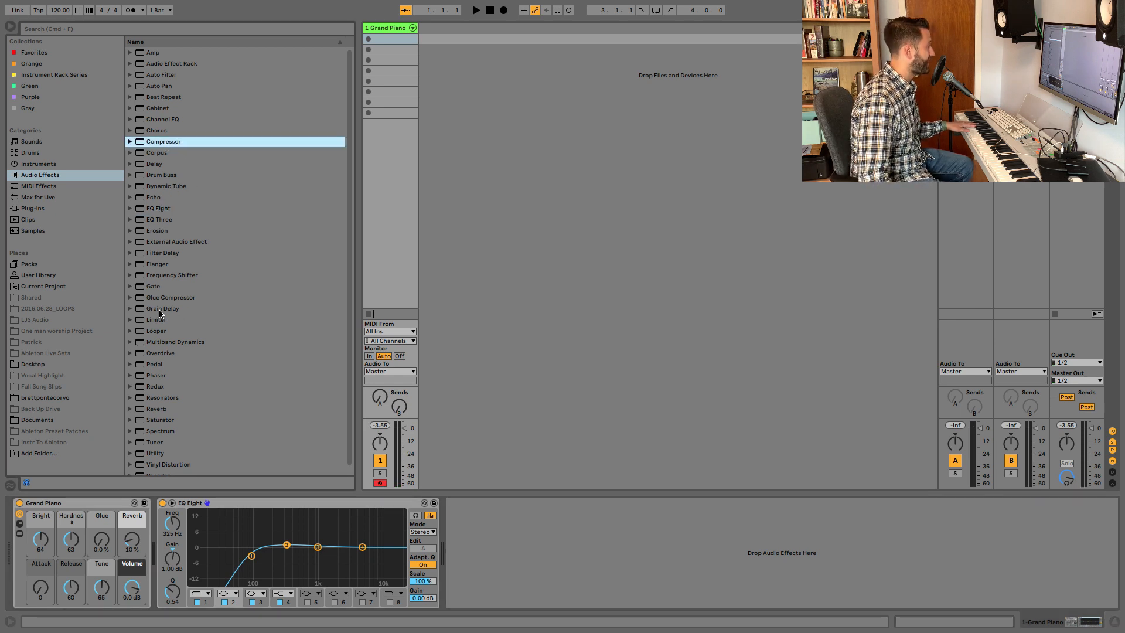
left_click_drag(164, 298, 493, 599)
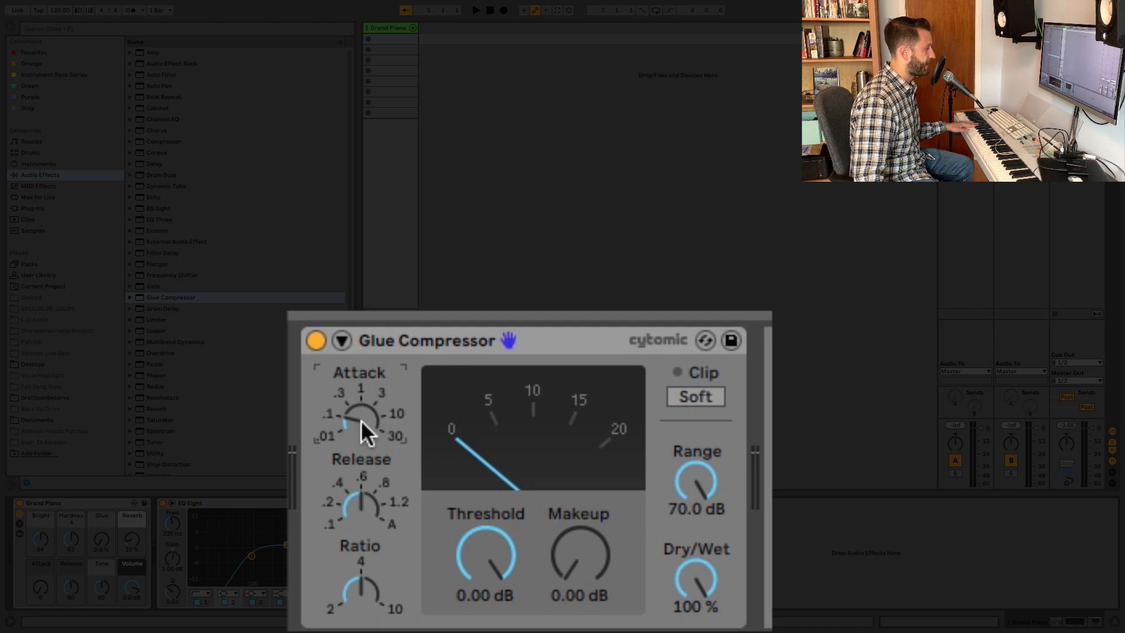
left_click_drag(370, 519, 370, 492)
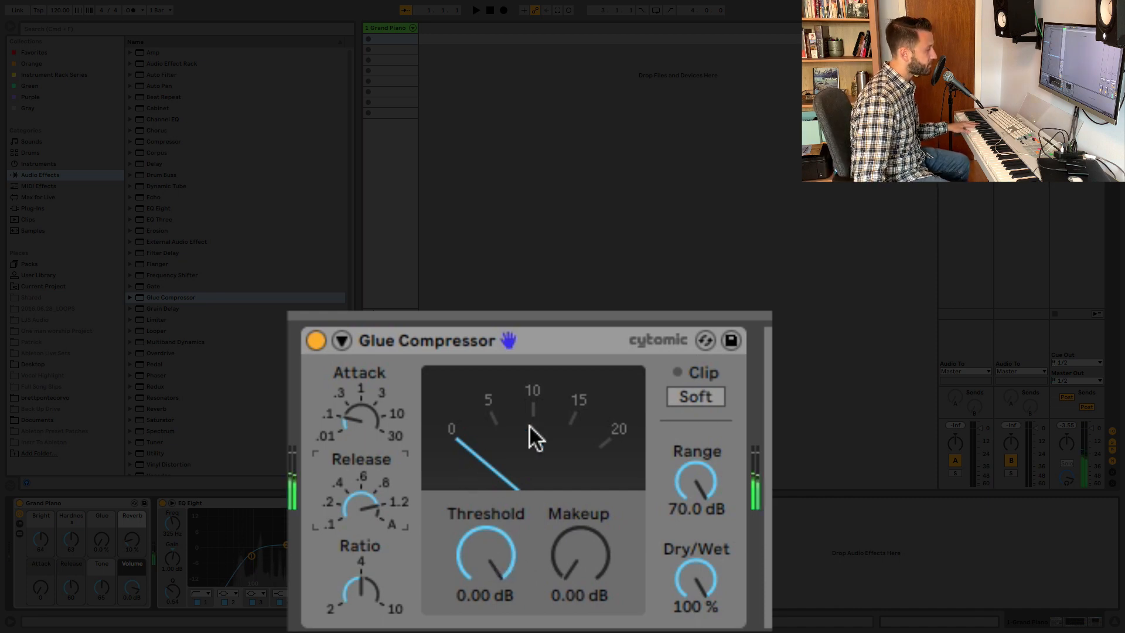
- Set the Glue Compressor's threshold to -19.0 dB and makeup gain to 1 dB, comparing against the bypassed compressor
left_click_drag(492, 557, 492, 626)
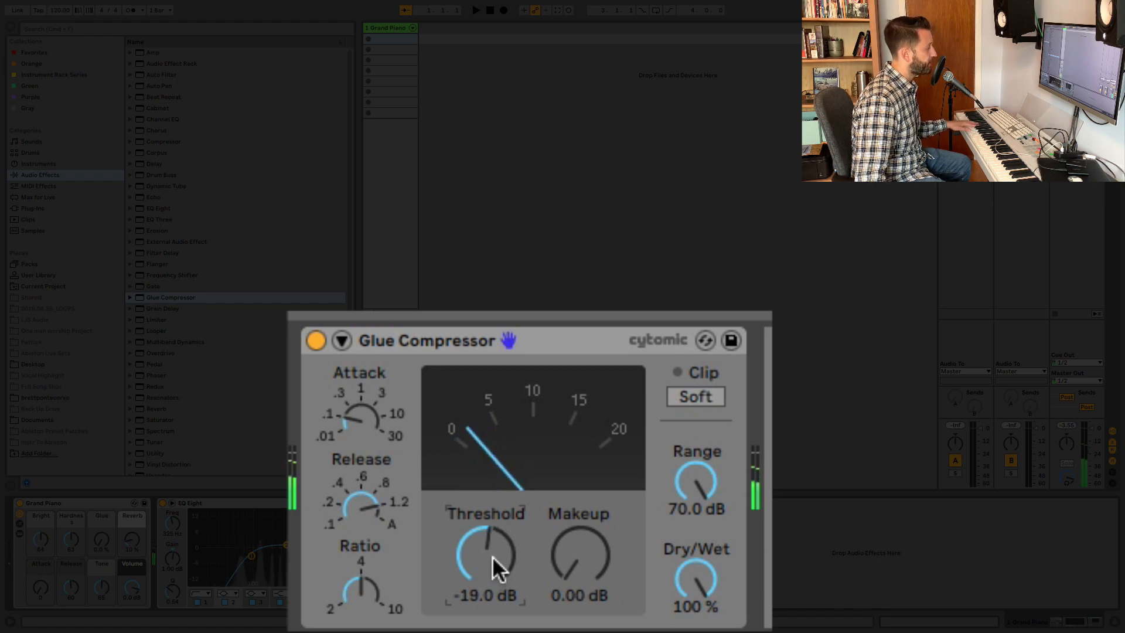
left_click(315, 339)
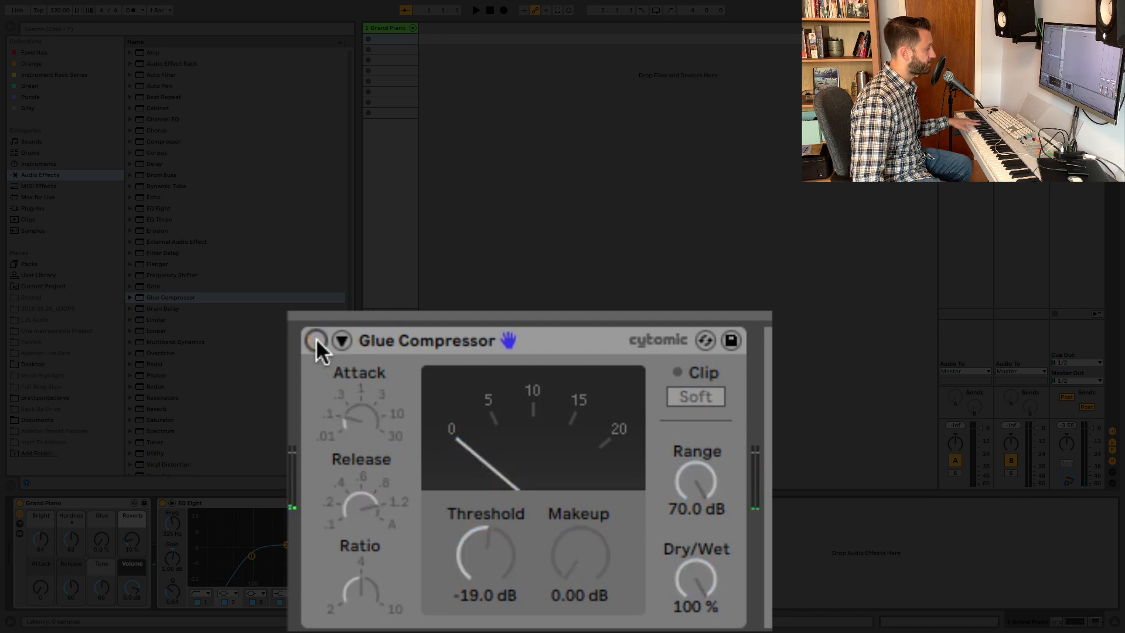
left_click(315, 339)
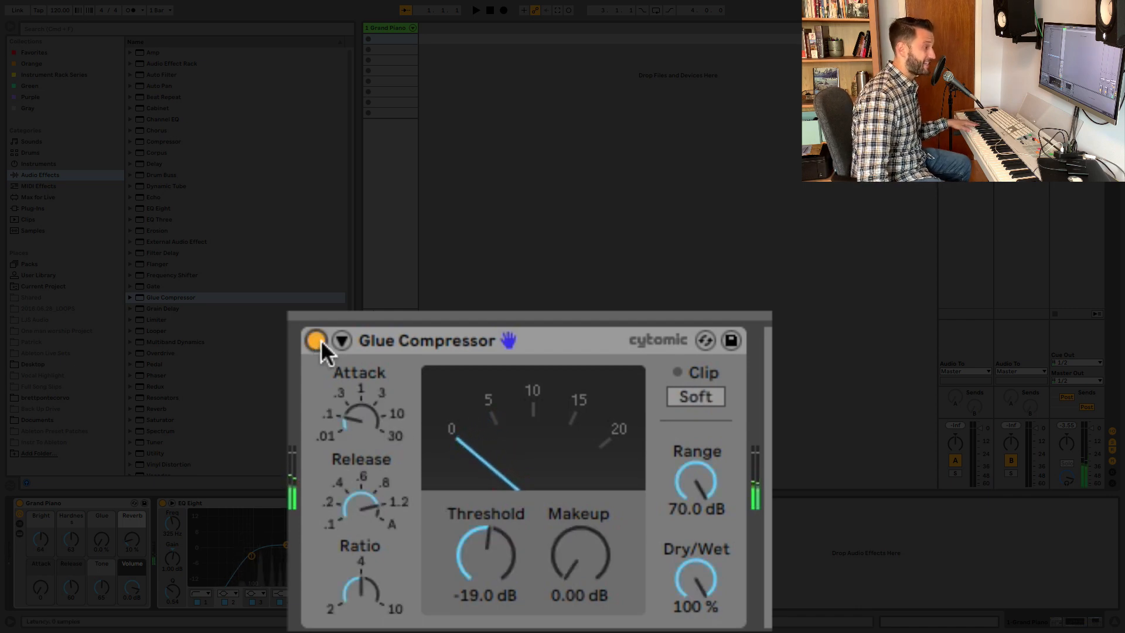
left_click(581, 554)
type("1")
key("Return")
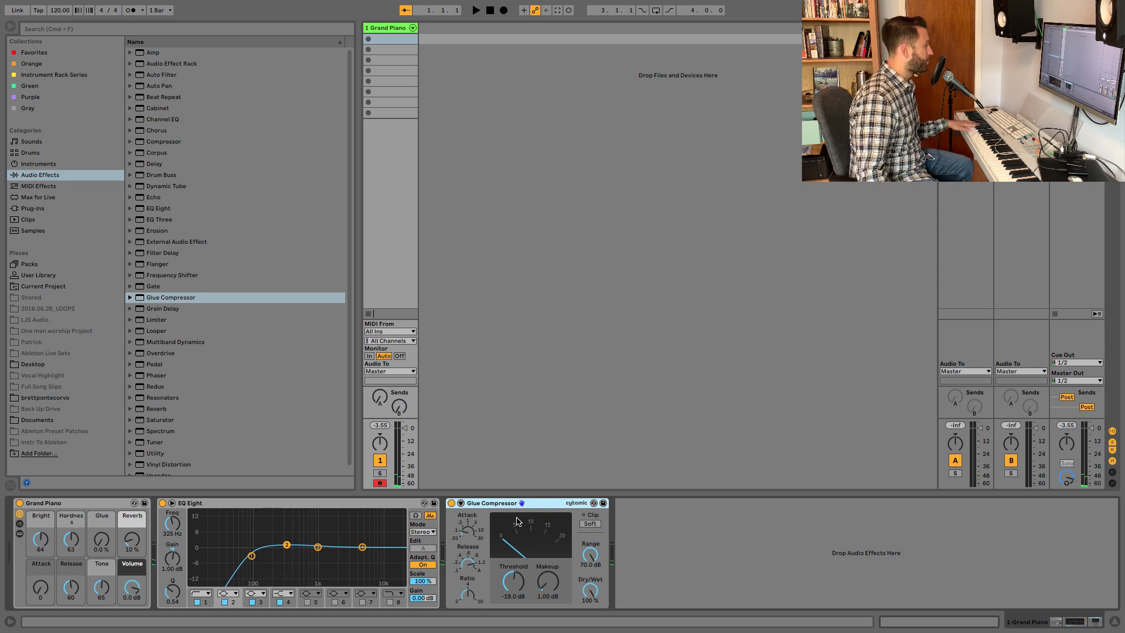
- Add a Spectrum analyzer after the Glue Compressor and expand its display
left_click_drag(157, 432, 683, 548)
left_click(630, 503)
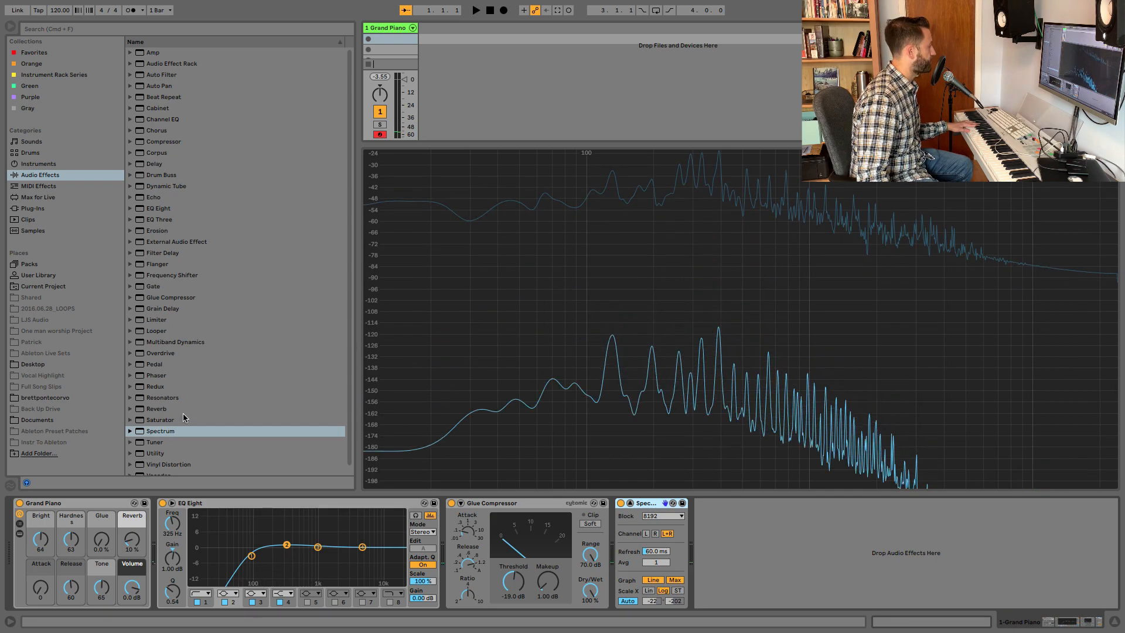
- Insert a Saturator after the Glue Compressor with 4.57 dB drive, 2.29 kHz color frequency and 4.19 depth, and remove the Spectrum analyzer
left_click_drag(183, 420, 617, 554)
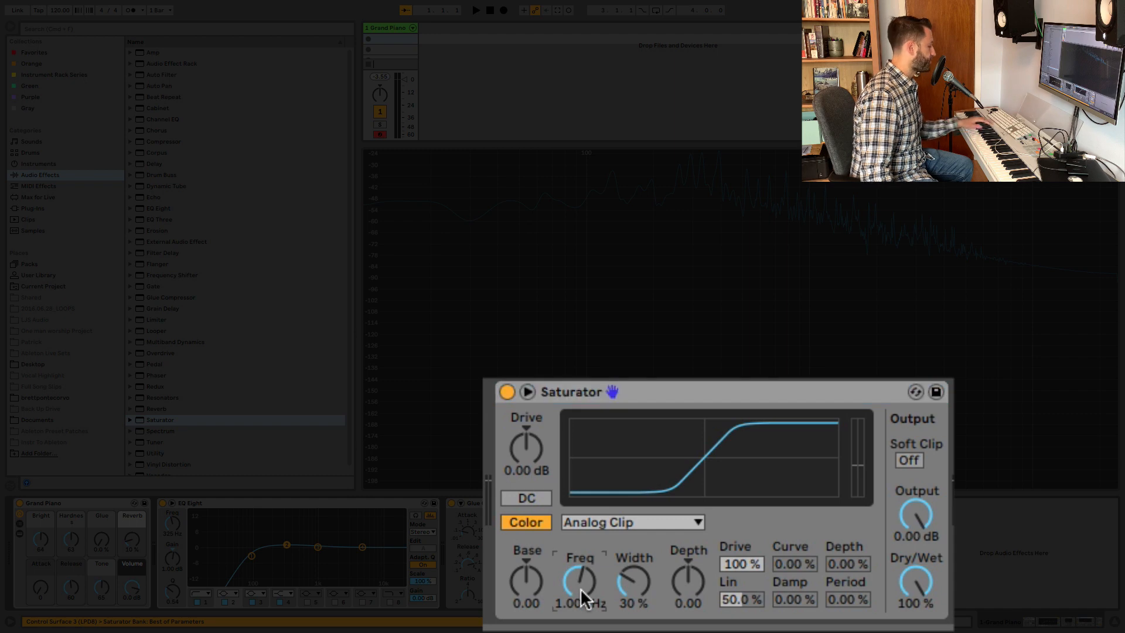
mouse_move(585, 588)
left_mouse_down()
mouse_move(585, 567)
mouse_move(585, 580)
left_mouse_up()
left_click_drag(672, 573, 672, 548)
left_click_drag(528, 453, 524, 457)
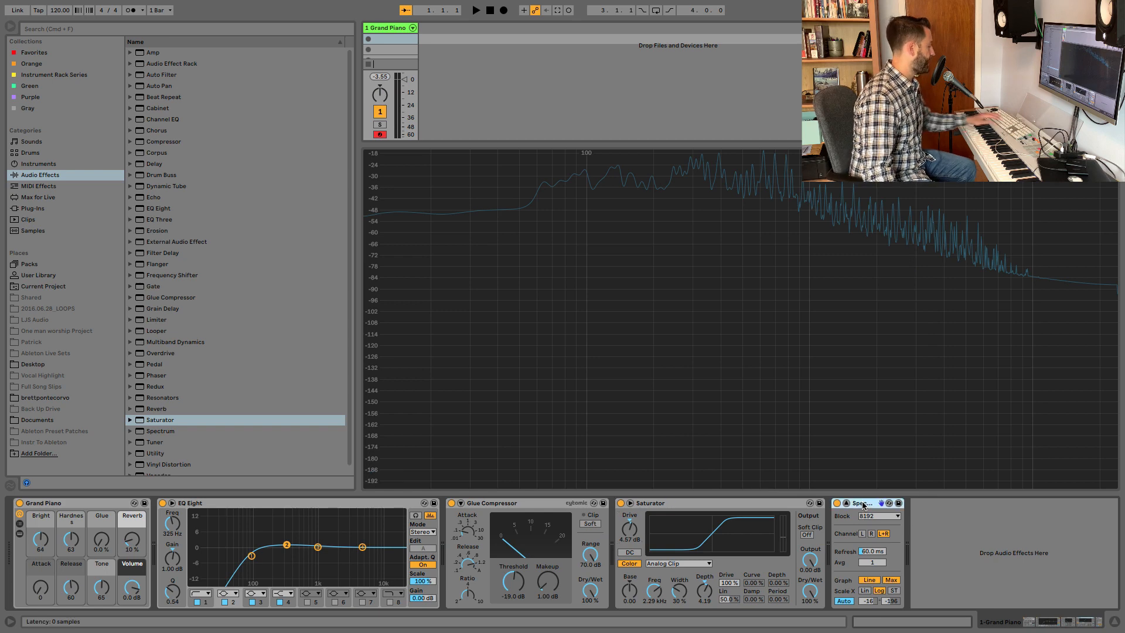
key("Delete")
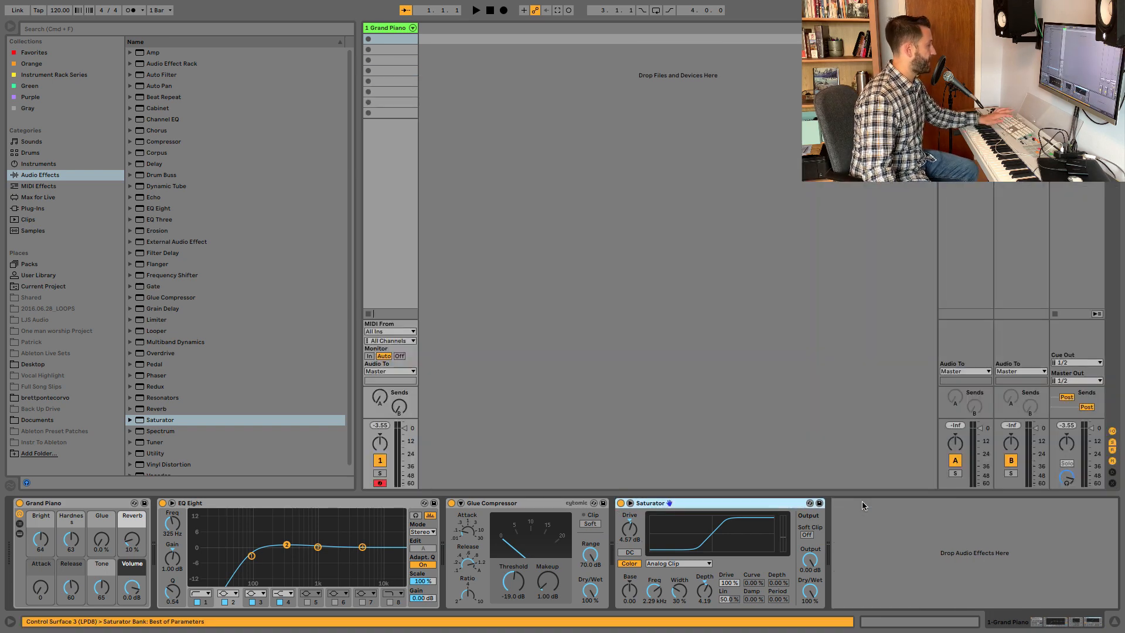
- Add a Reverb at the end of the device chain and disable its Hi Cut and High diffusion filters
double_click(157, 409)
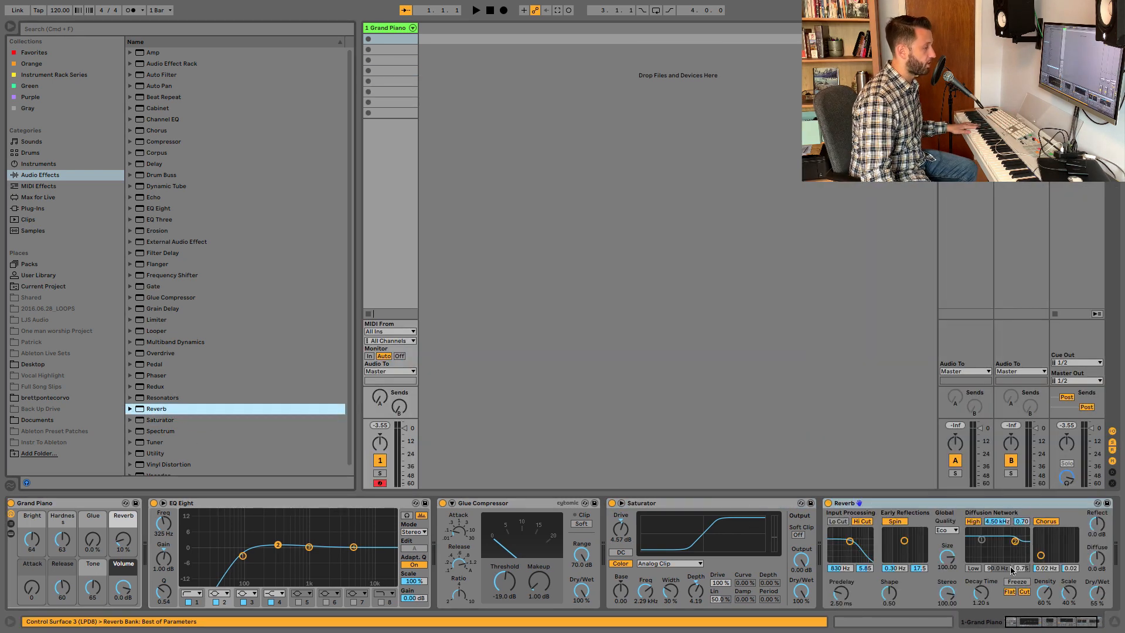
scroll(1010, 571, "right", 3)
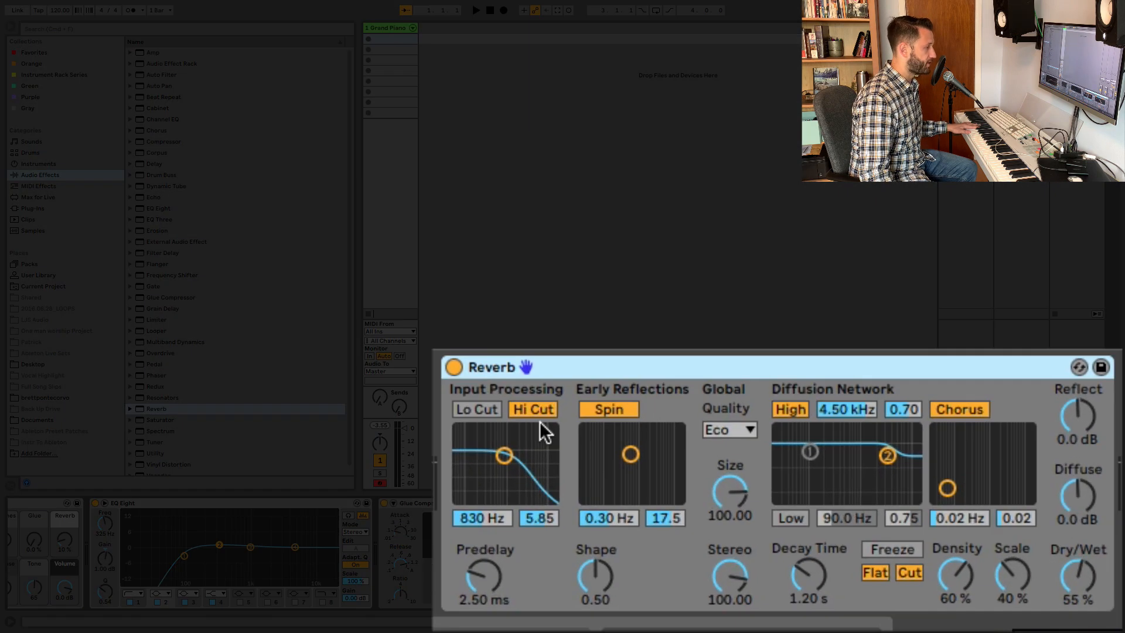
left_click(537, 408)
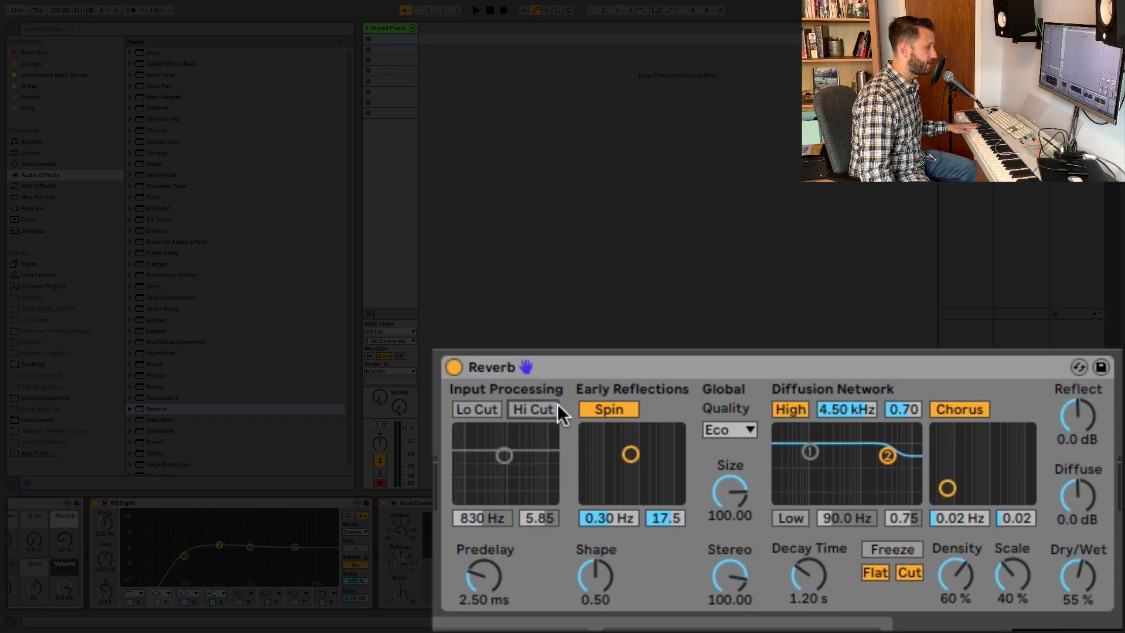
left_click(789, 409)
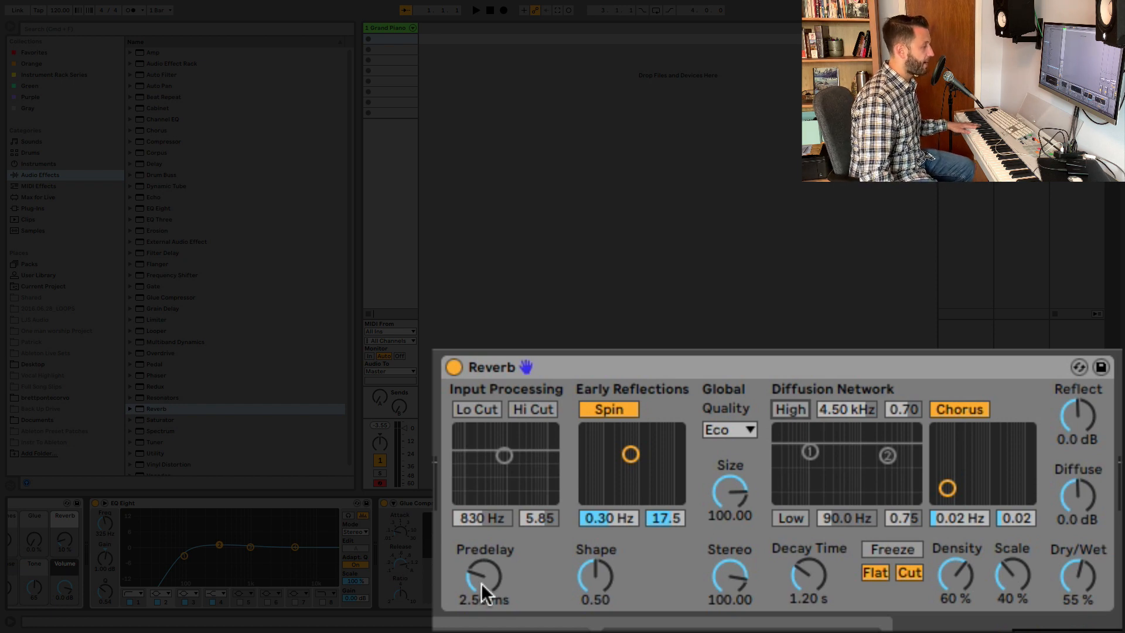
- Set the Reverb's predelay to 0.50 ms, size to 500, stereo to 120, decay time to 2.01 s and dry/wet to 37 %
left_click_drag(484, 580, 486, 580)
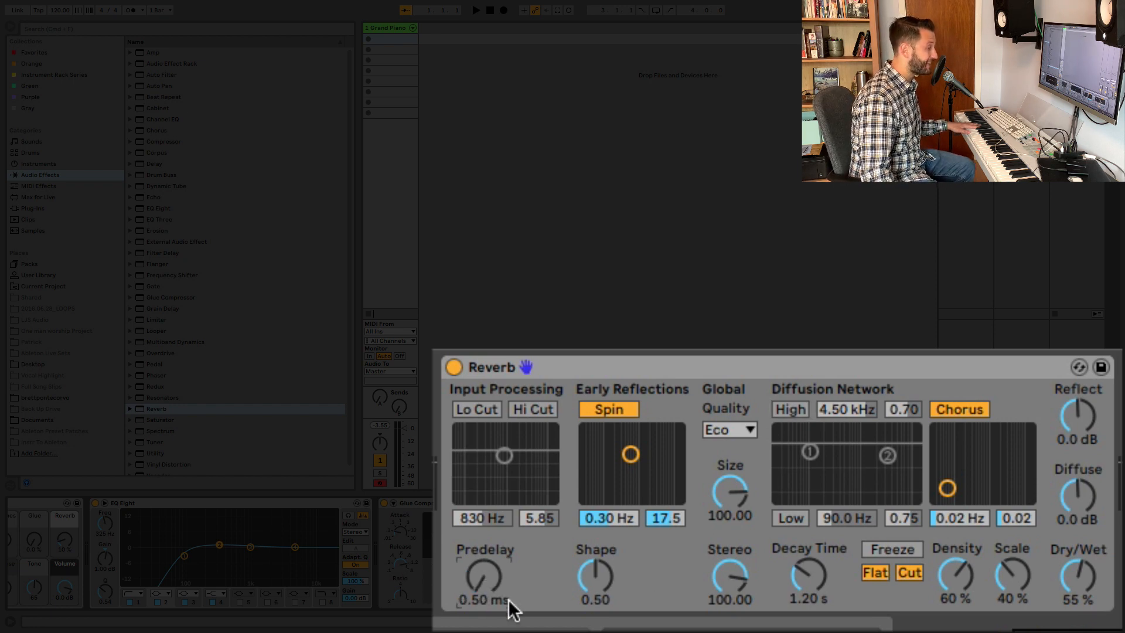
left_click_drag(729, 492, 729, 466)
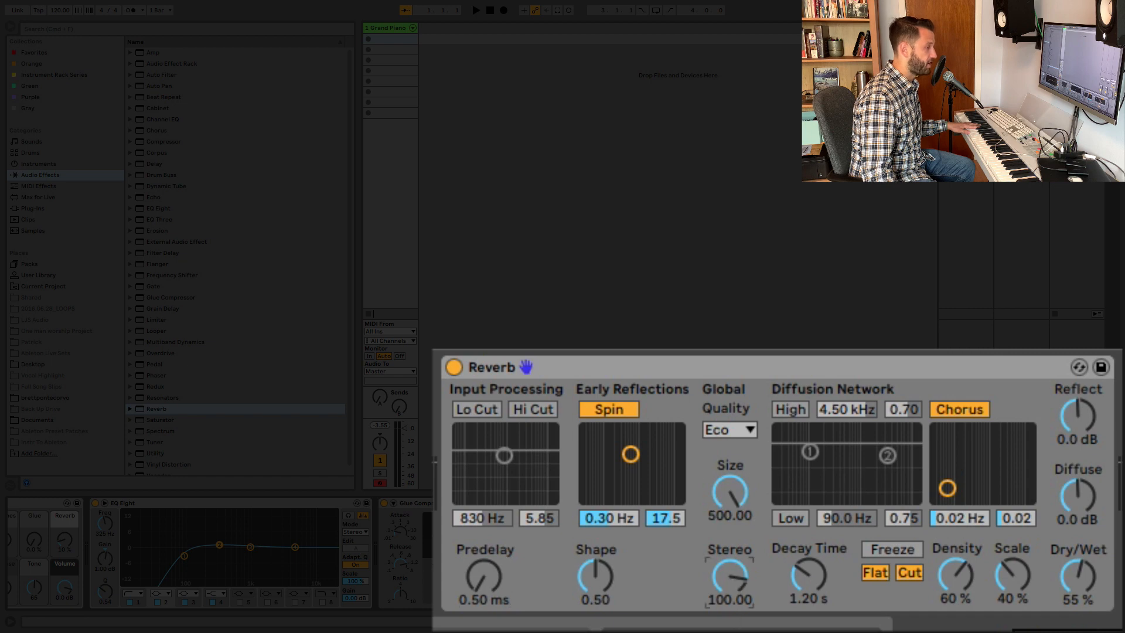
left_click_drag(732, 573, 731, 566)
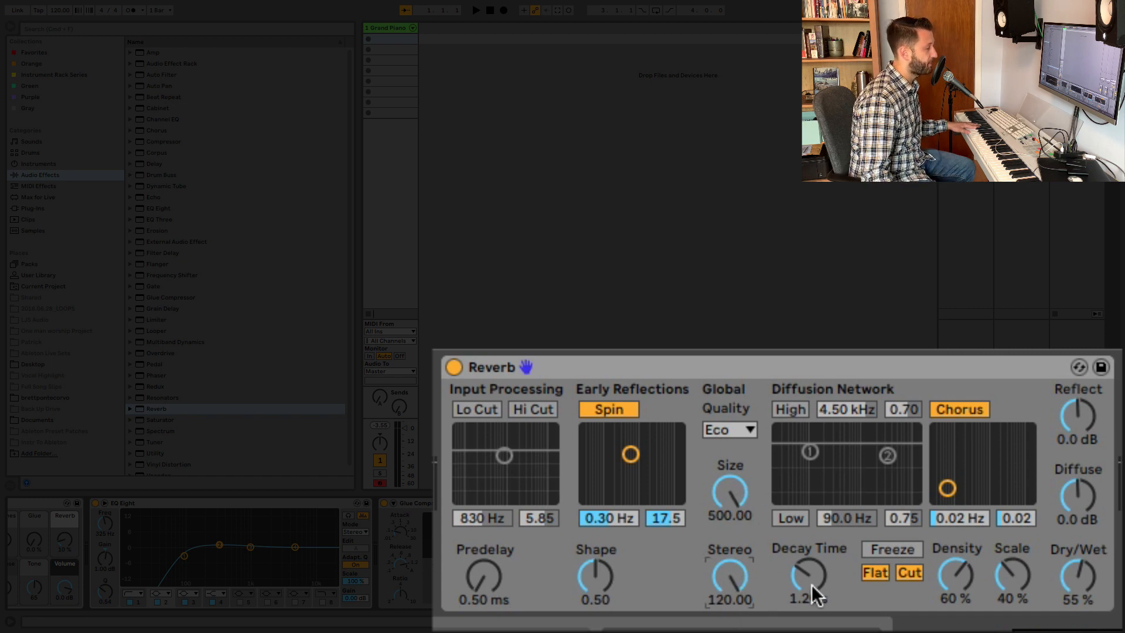
left_click_drag(809, 575, 809, 560)
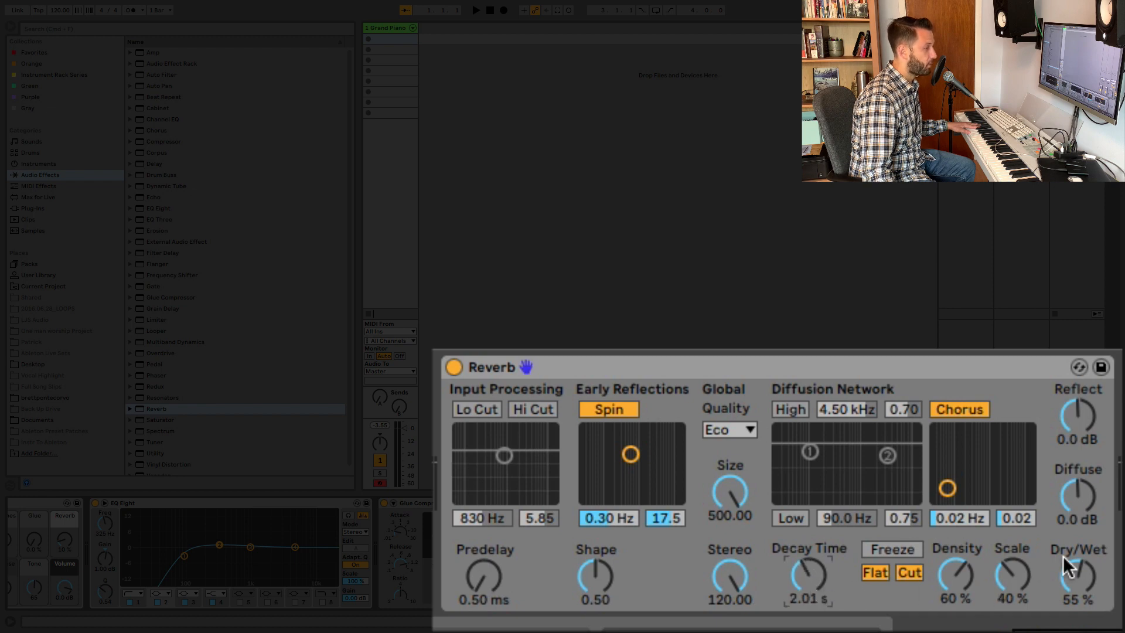
left_click_drag(1078, 574, 1078, 588)
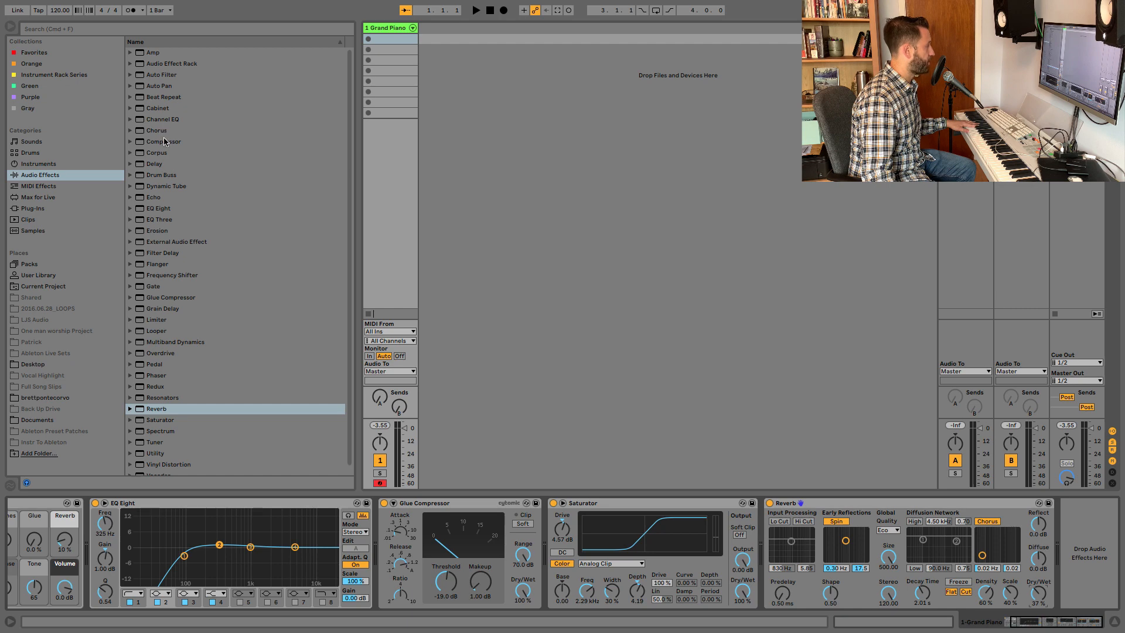
- Add a second EQ Eight after the Reverb, enable audition mode, and set band 3 to 337 Hz with -3.33 dB gain
left_click_drag(157, 208, 1087, 521)
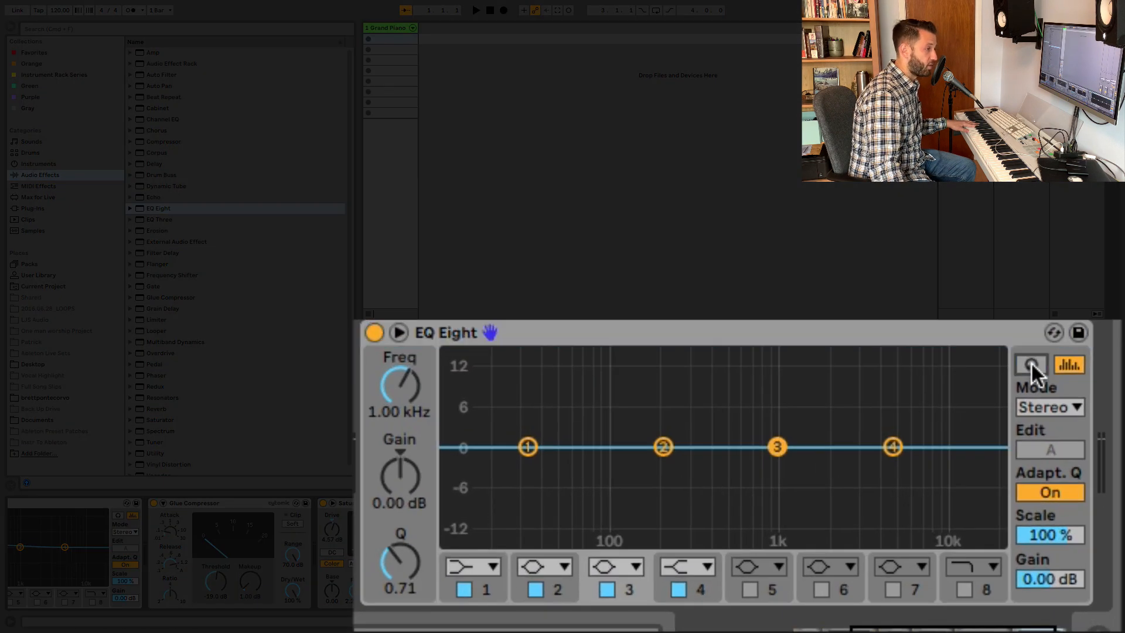
left_click(892, 447)
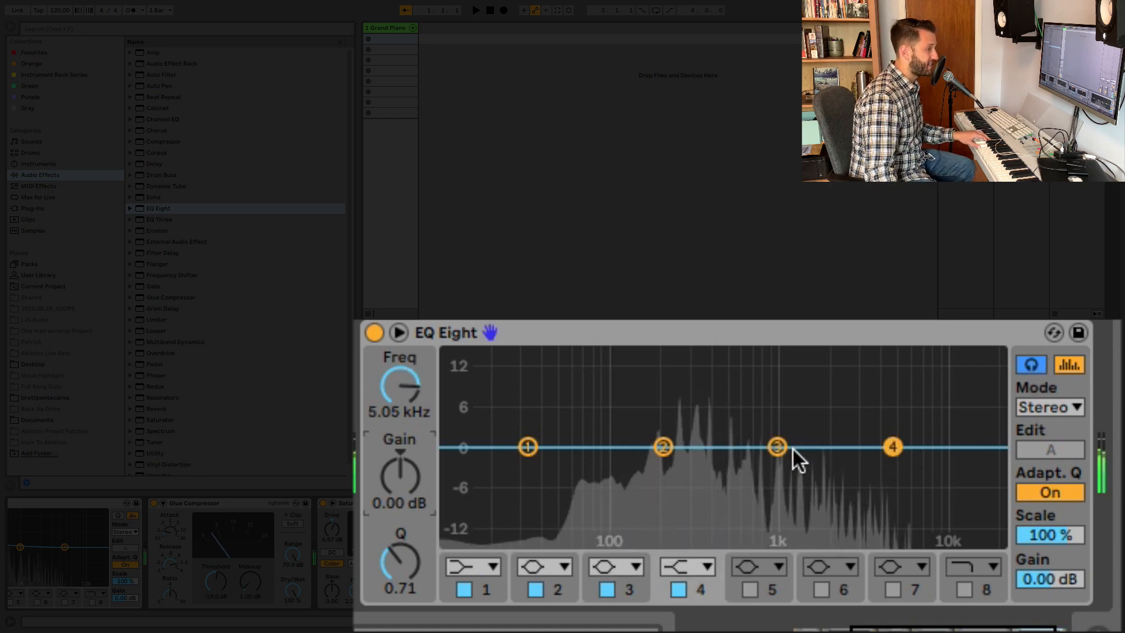
left_click_drag(778, 446, 700, 357)
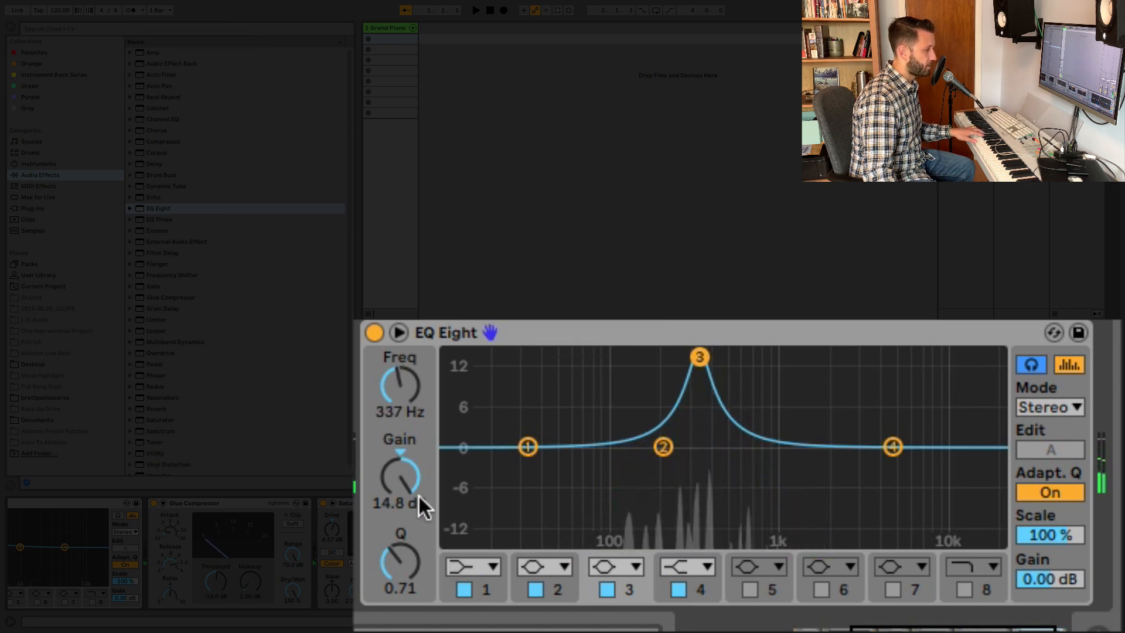
left_click_drag(400, 476, 400, 514)
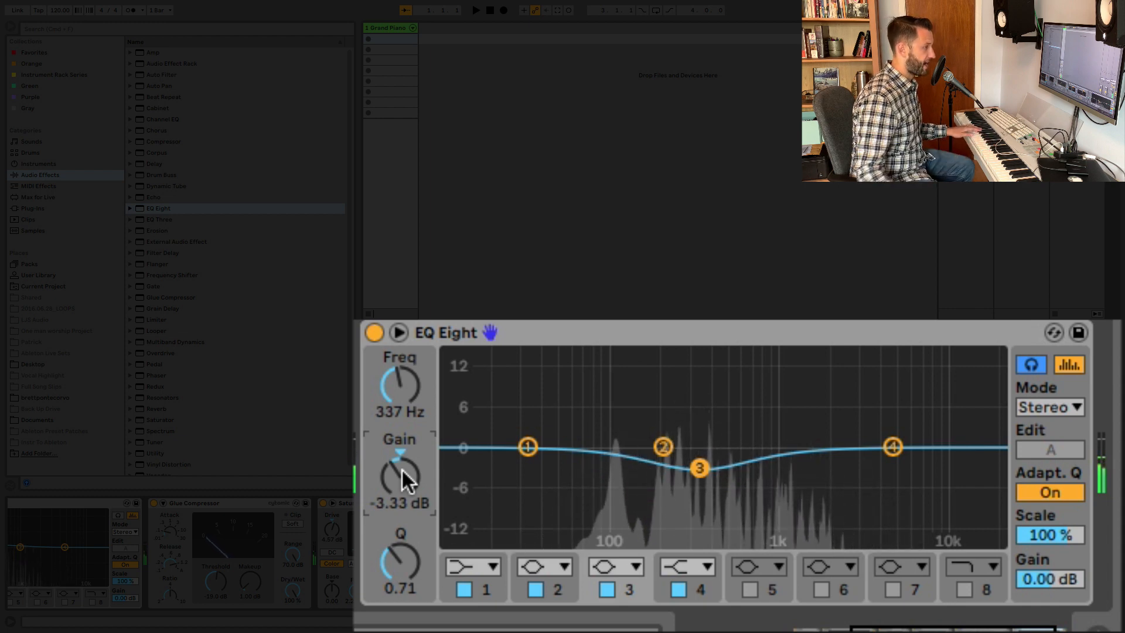
- In the second EQ Eight, set band 2 to 938 Hz, -1.67 dB and Q 7.27, and band 4 to 5.27 kHz with 6.07 dB gain
left_click_drag(664, 440, 771, 353)
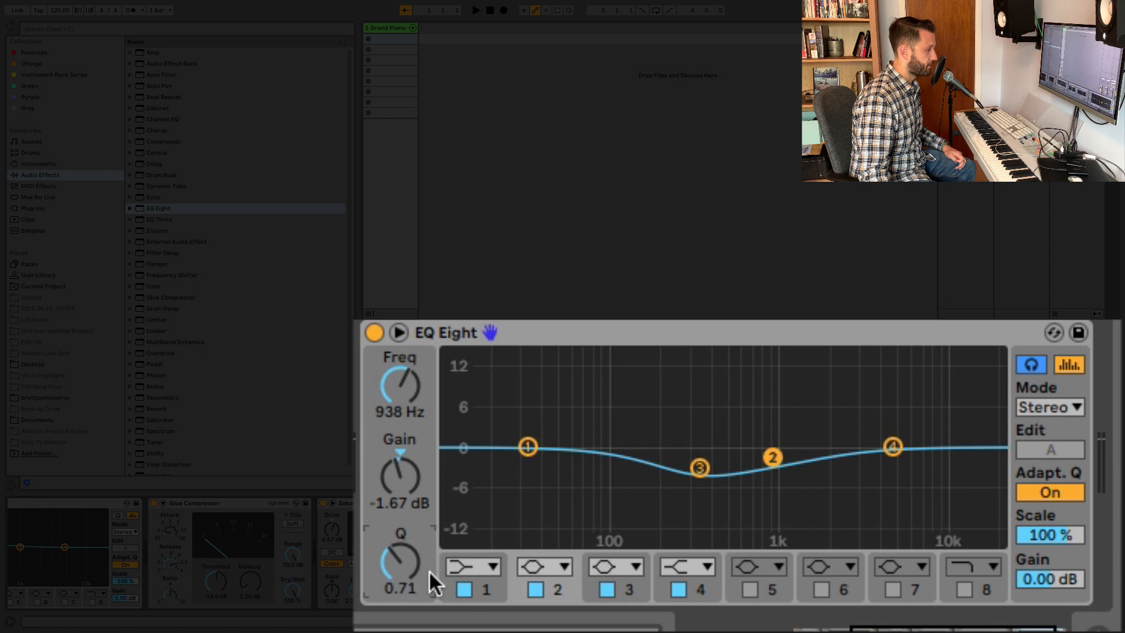
left_click_drag(430, 580, 431, 557)
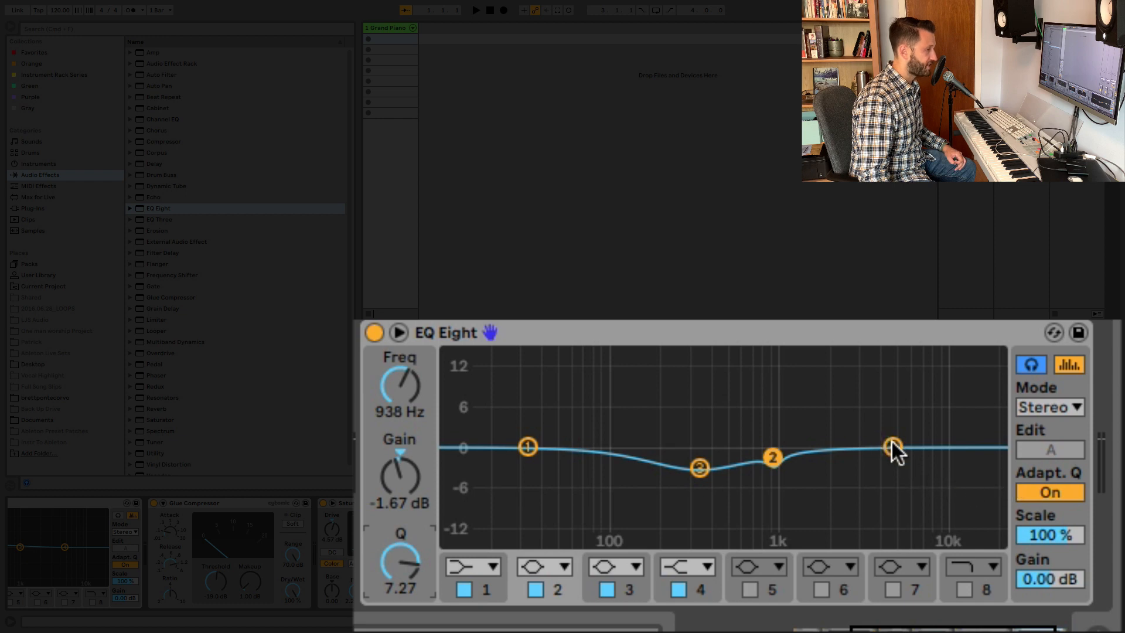
left_click_drag(892, 447, 882, 432)
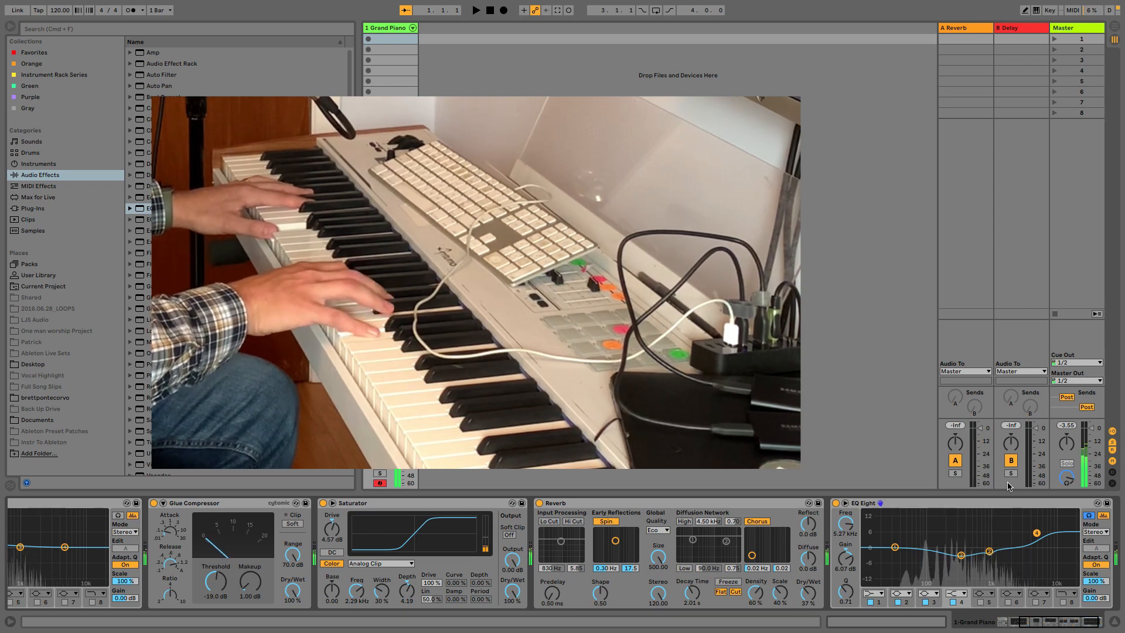
- Group all the effects from the first EQ Eight through the last EQ Eight into one Audio Effect Rack
scroll(86, 517, "left", 5)
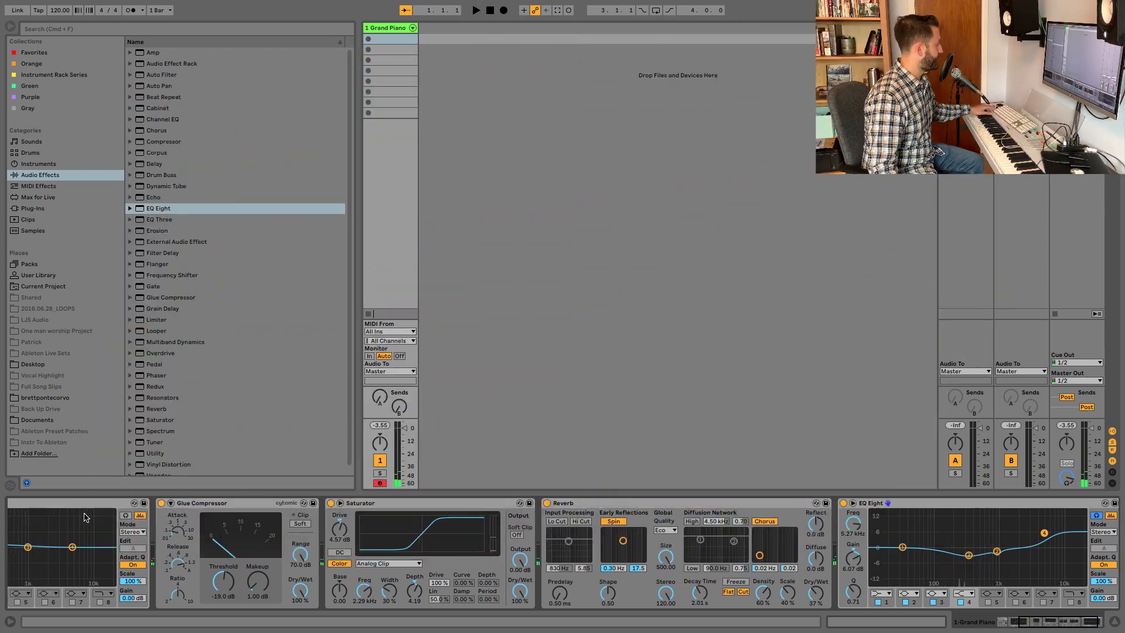
left_click(216, 504)
scroll(243, 503, "right", 2)
scroll(244, 504, "right", 3)
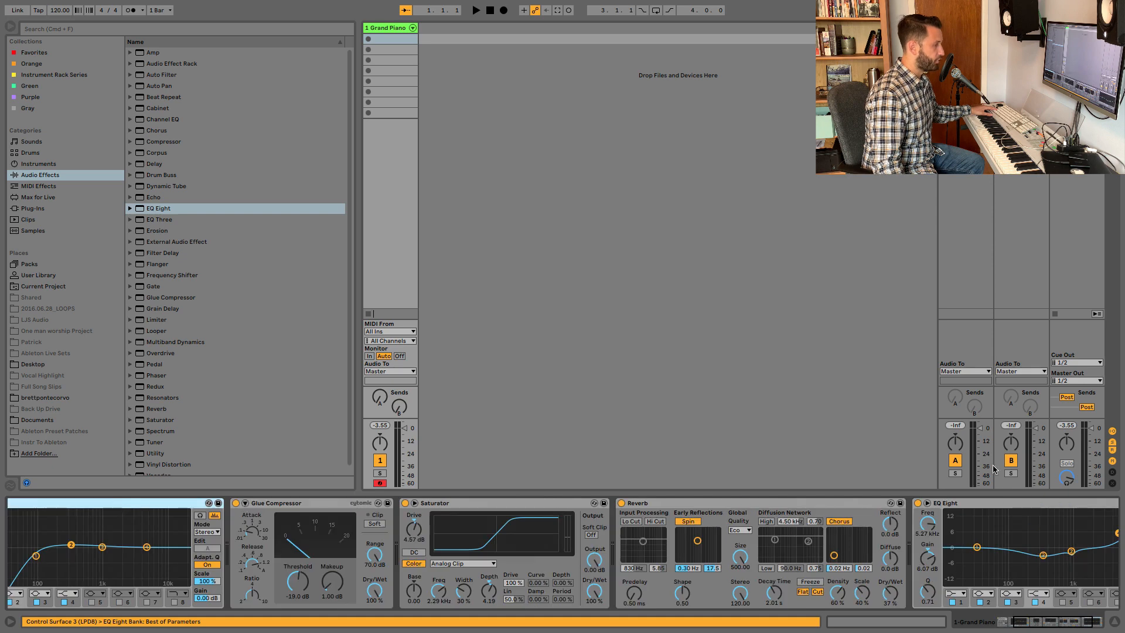
left_click(998, 502, "shift")
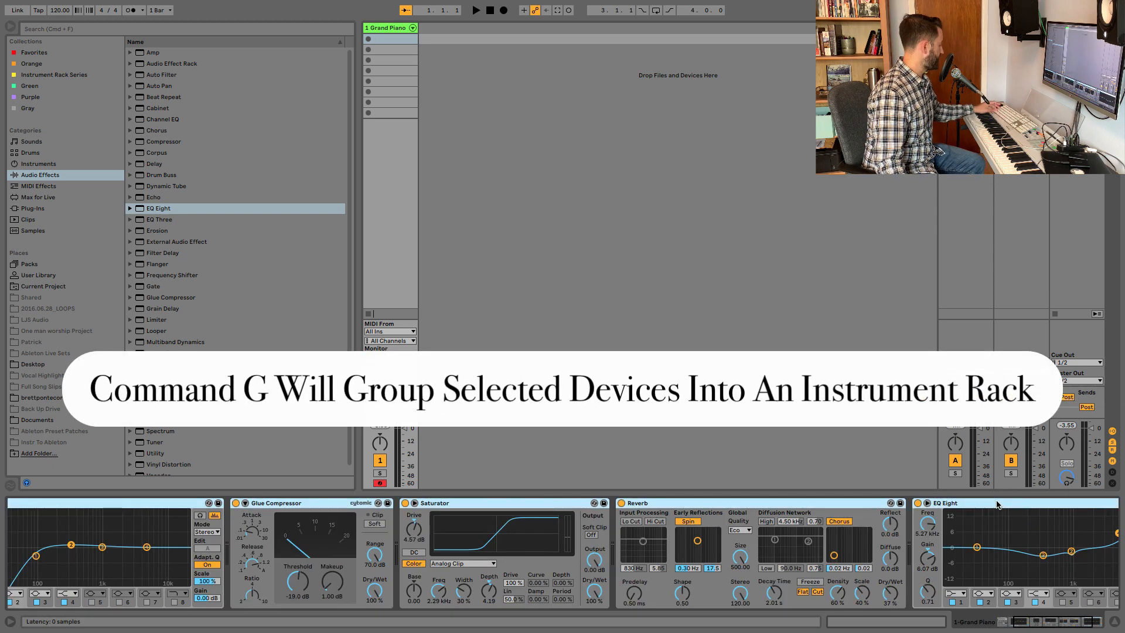
key("super+g")
- Show the chain list and the macro controls of the new Audio Effect Rack
scroll(76, 580, "left", 3)
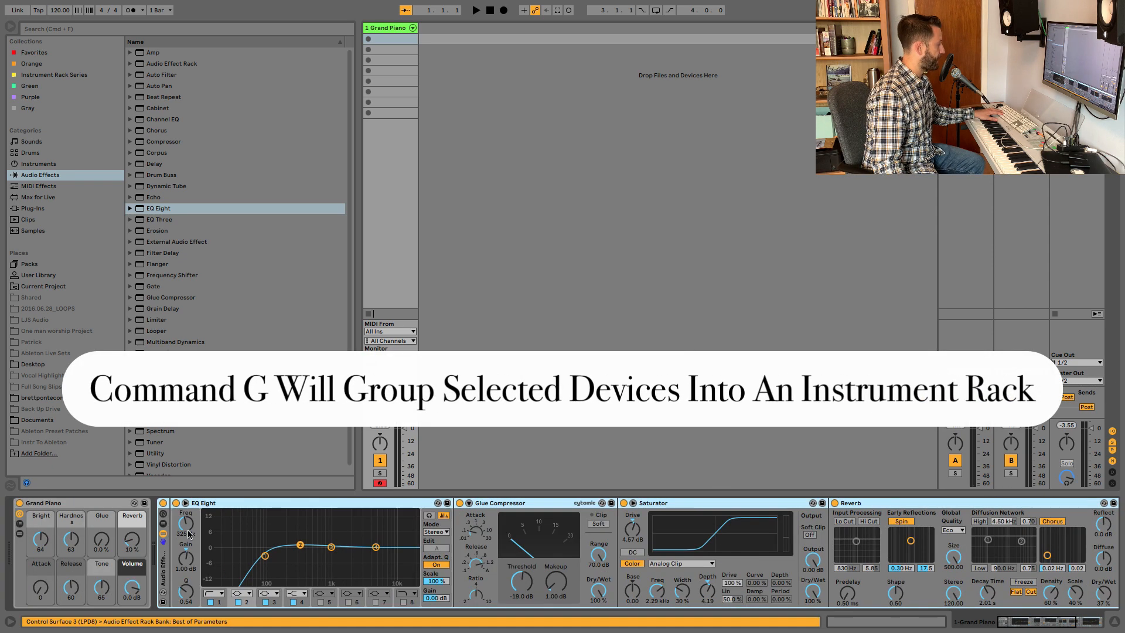
left_click(163, 523)
left_click(163, 514)
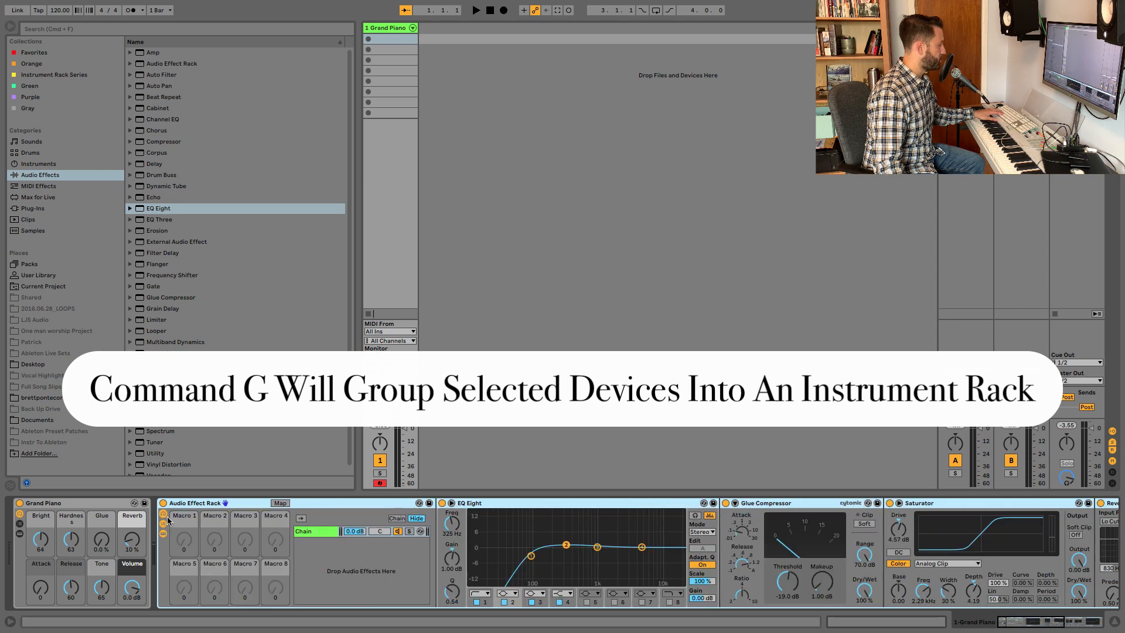